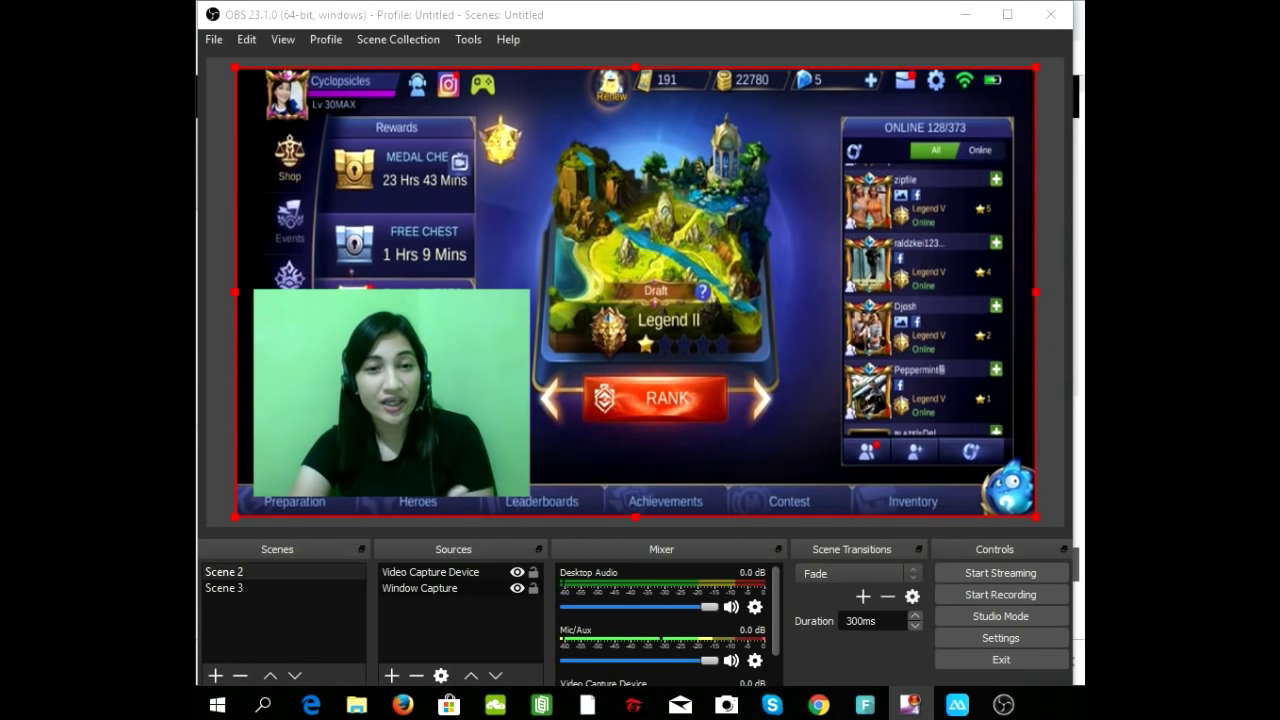
Google 'obs free download' in Chrome and open the official obsproject.com download page.
mouse_move(957, 704)
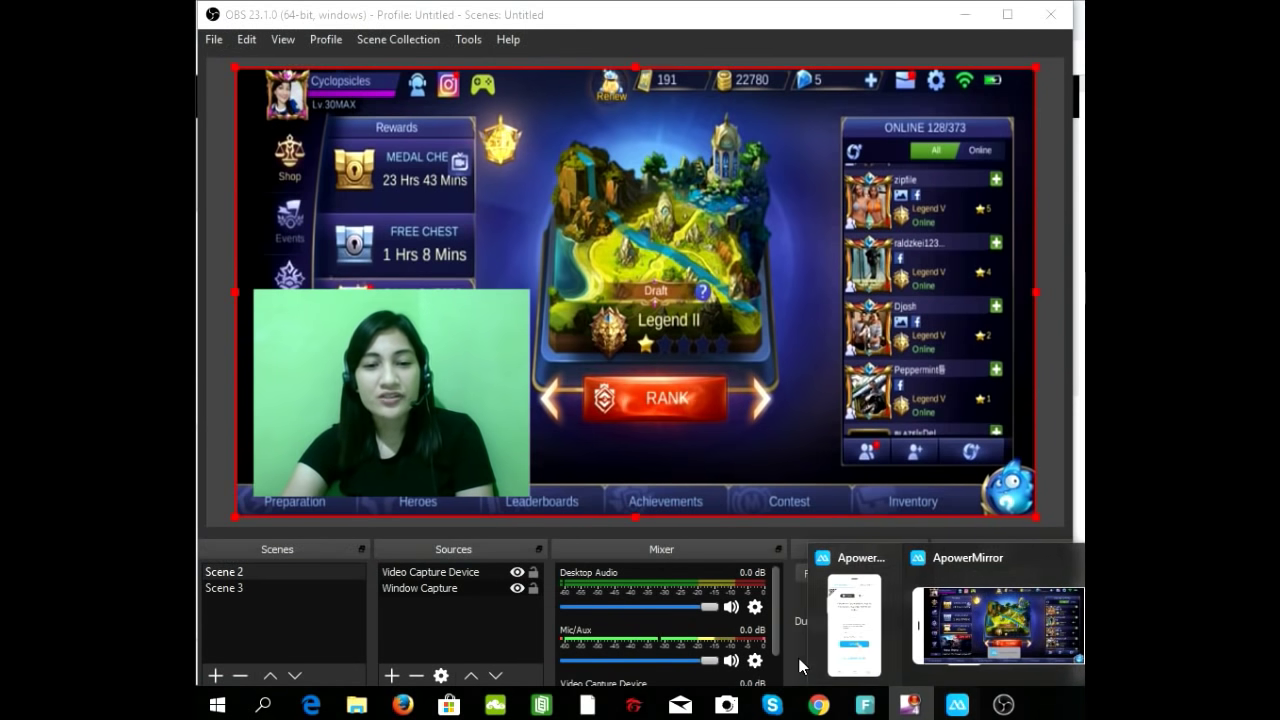
left_click(819, 705)
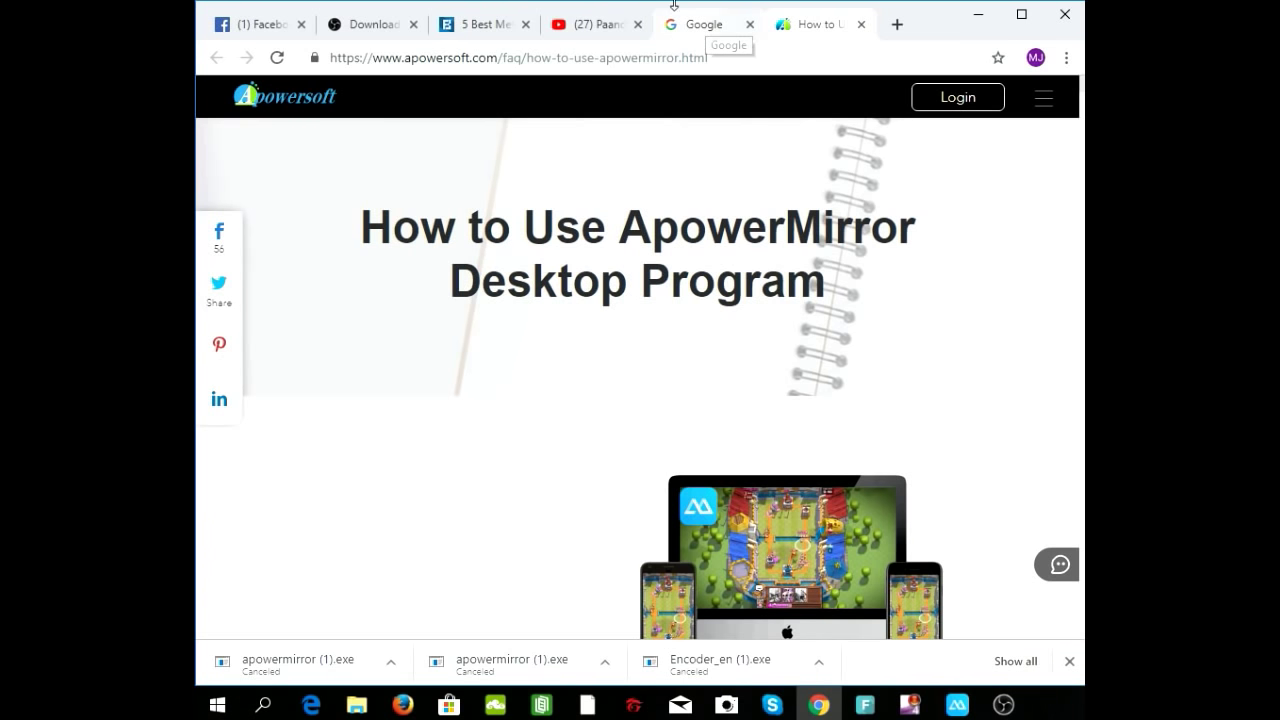
left_click(706, 26)
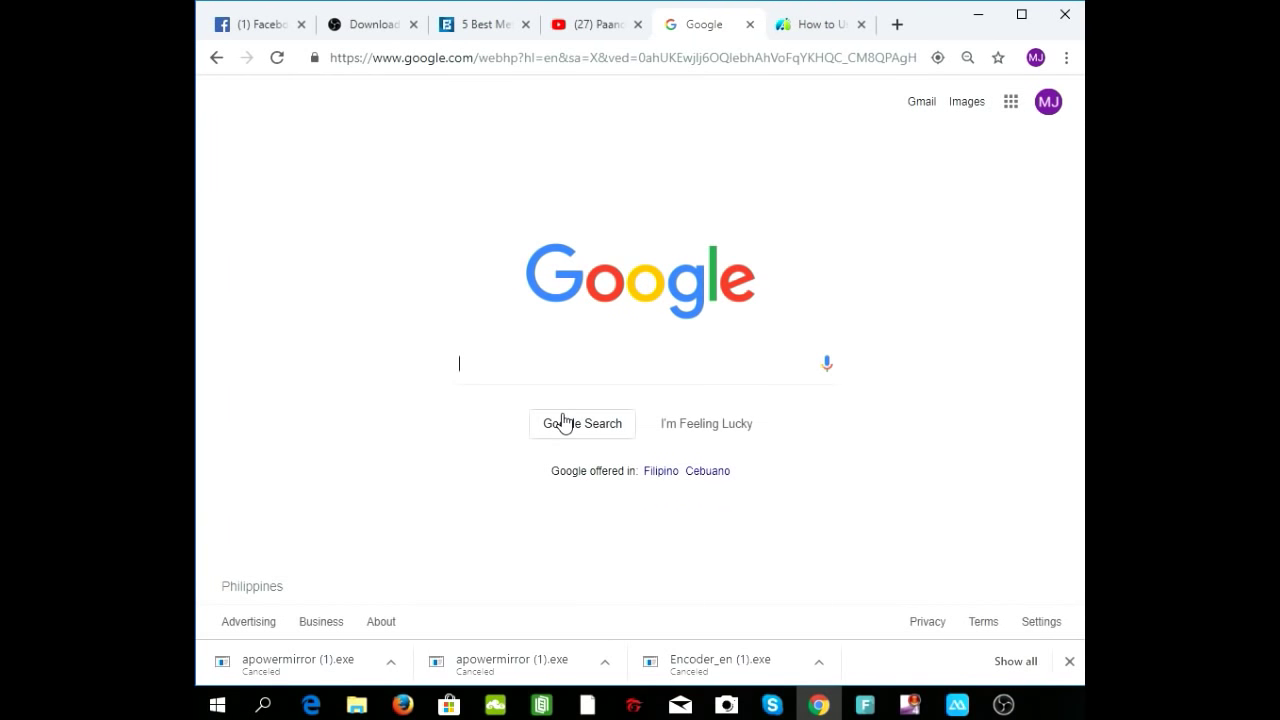
type("o")
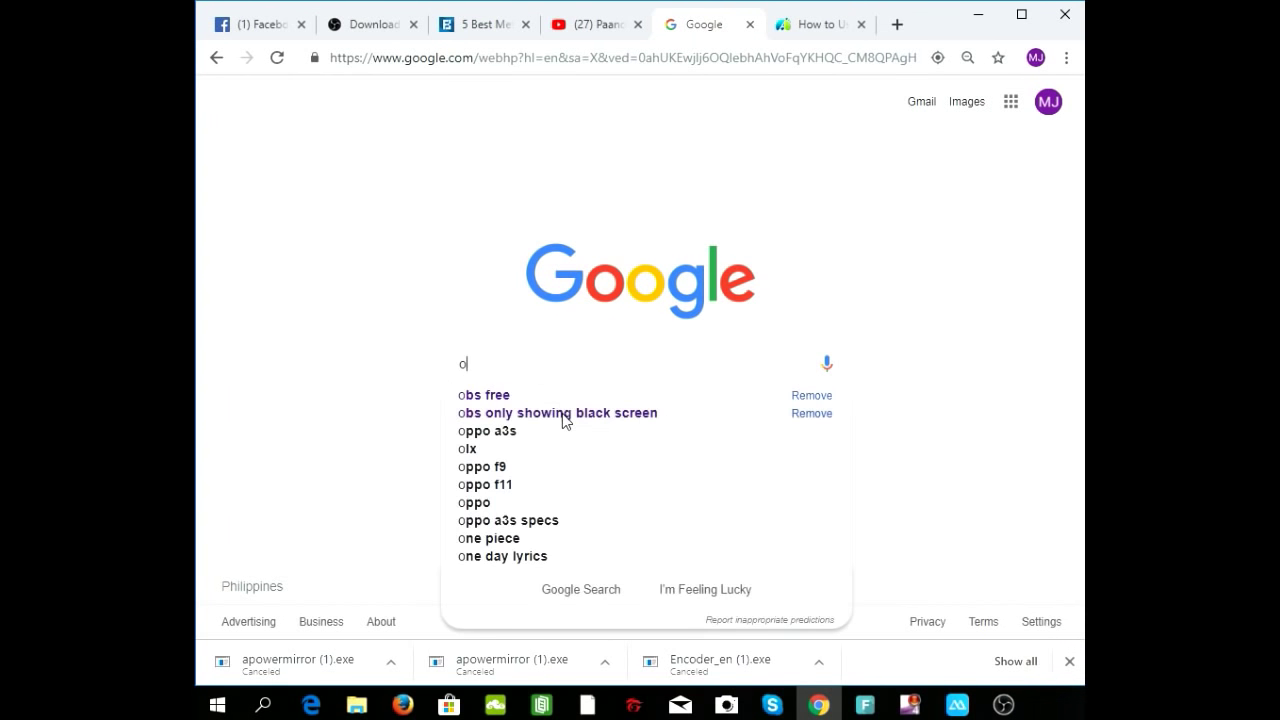
type("bs ")
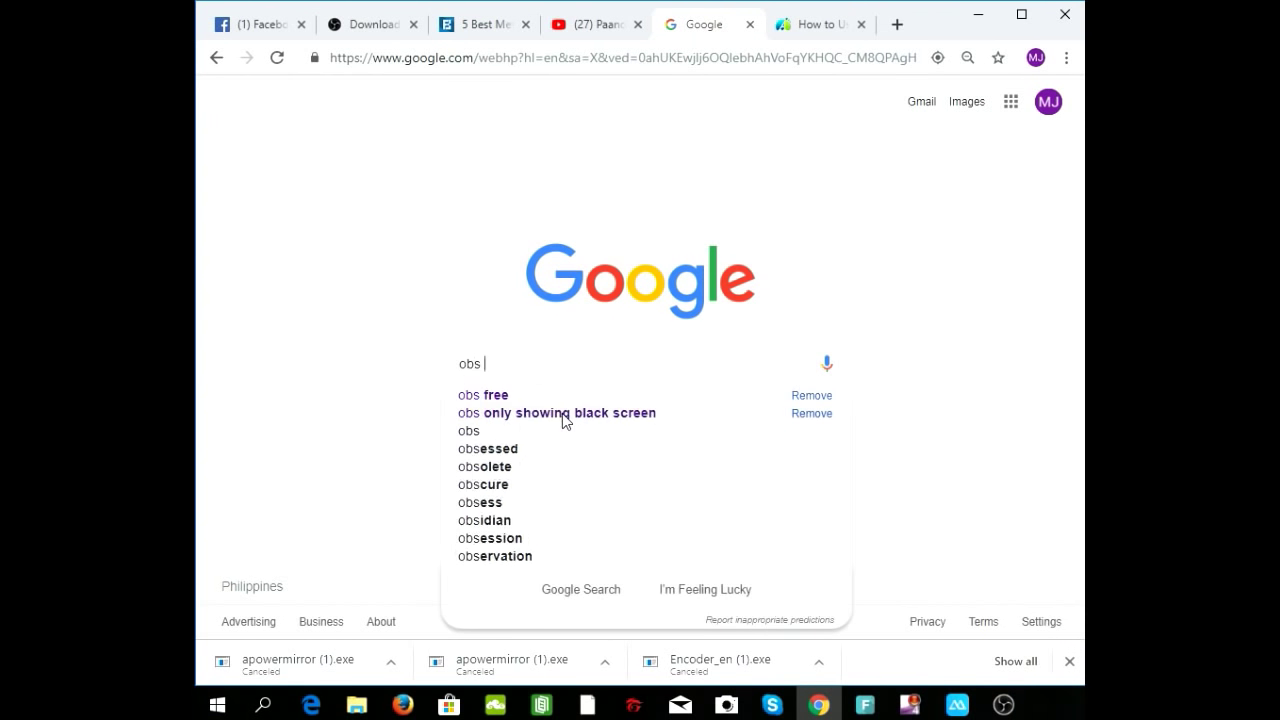
type("free do")
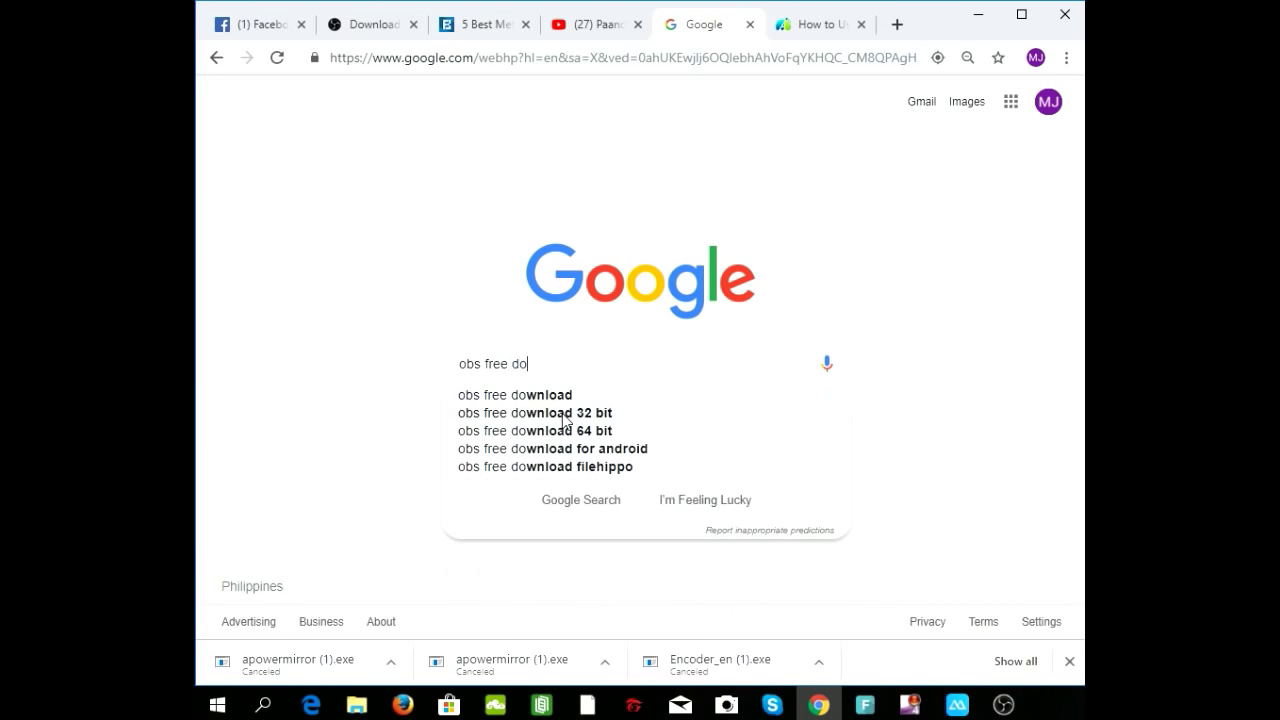
type("wnload")
key("Return")
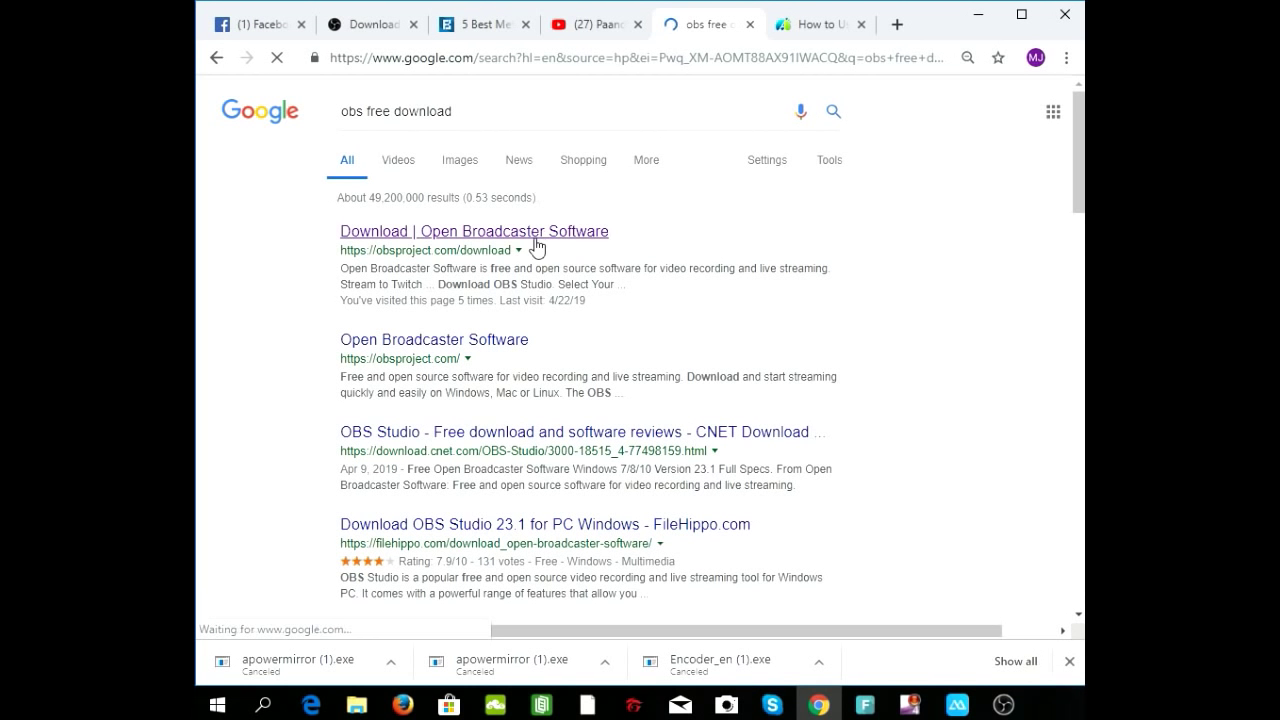
left_click(531, 239)
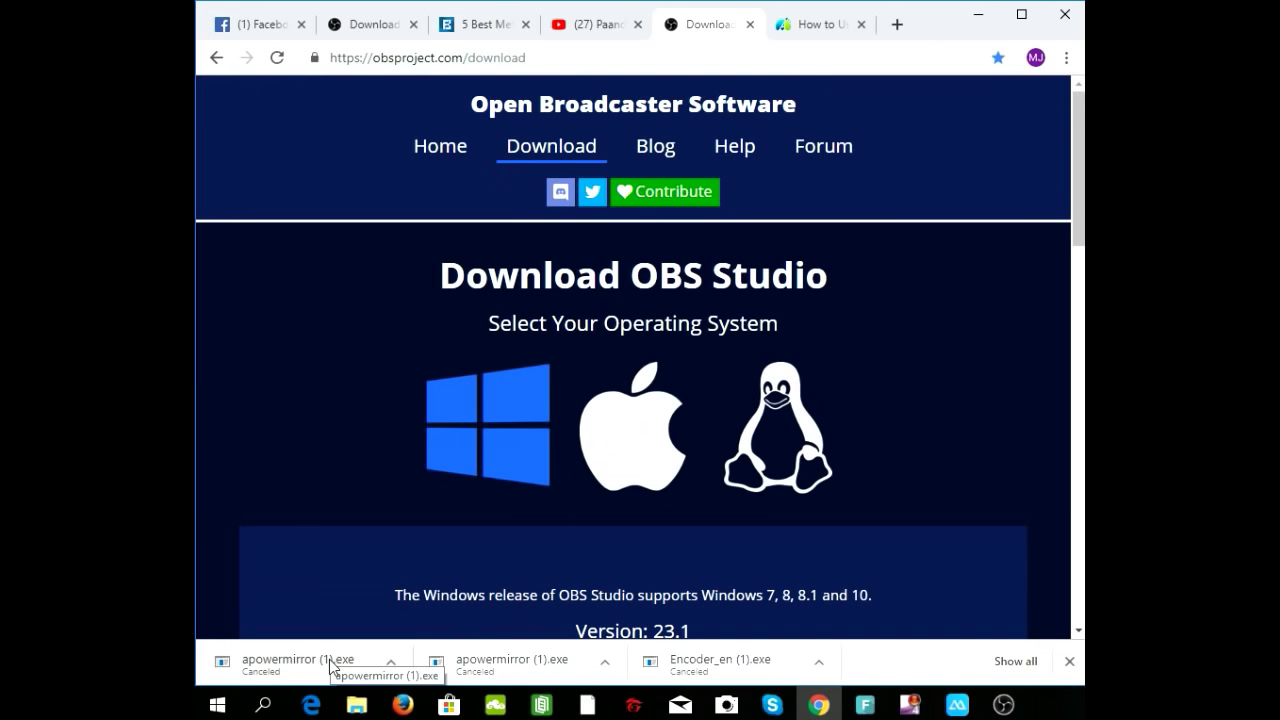
Check the PC's System type under Settings > System > About to confirm it is 64-bit.
left_click(262, 705)
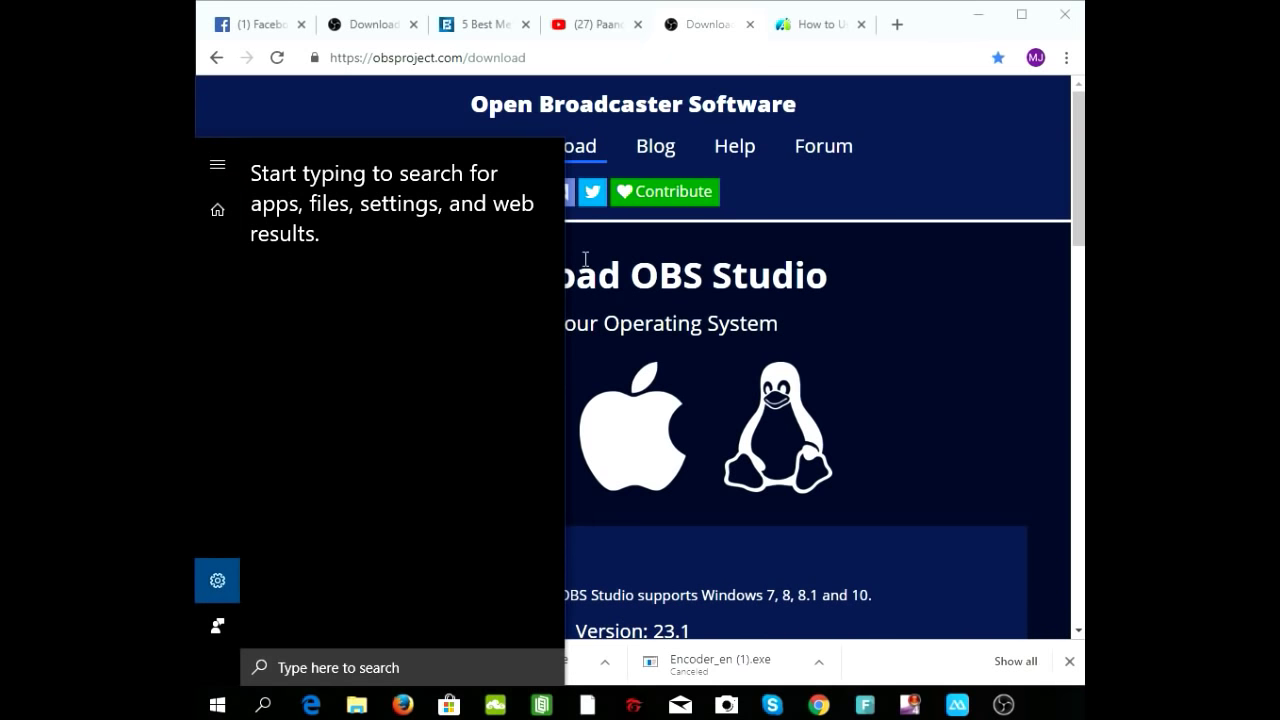
key("Return")
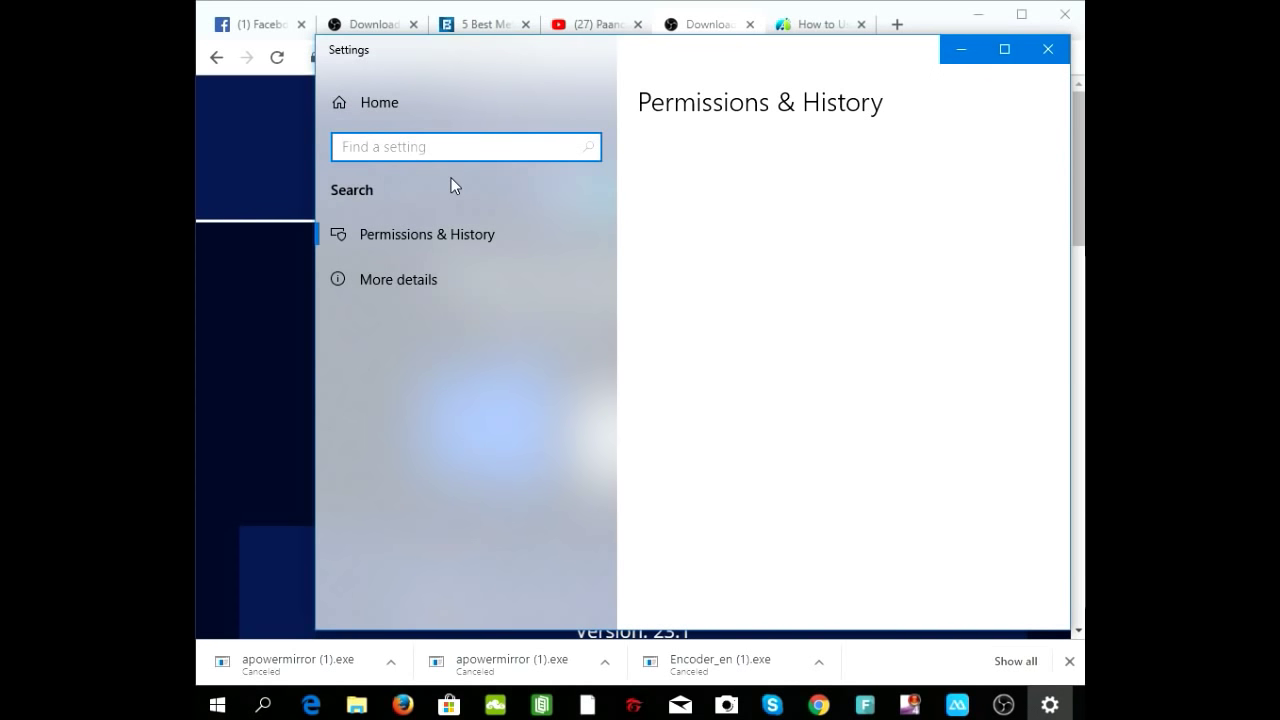
left_click(361, 110)
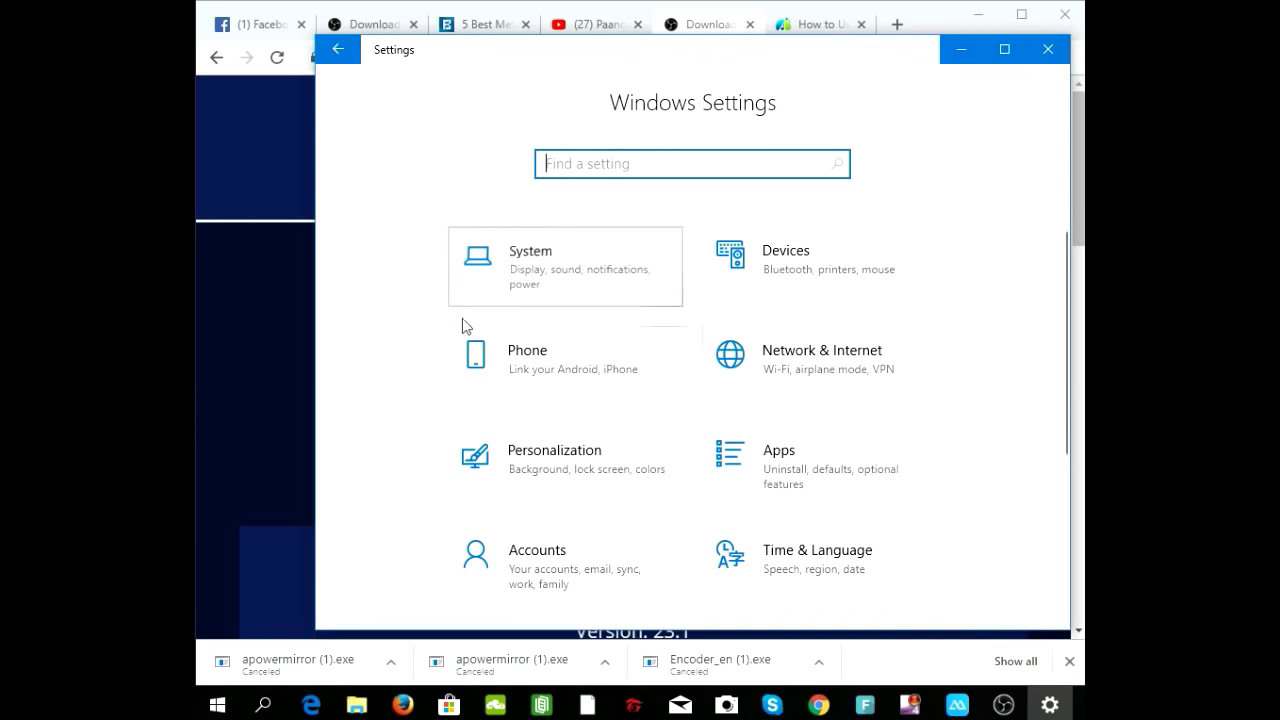
left_click(626, 266)
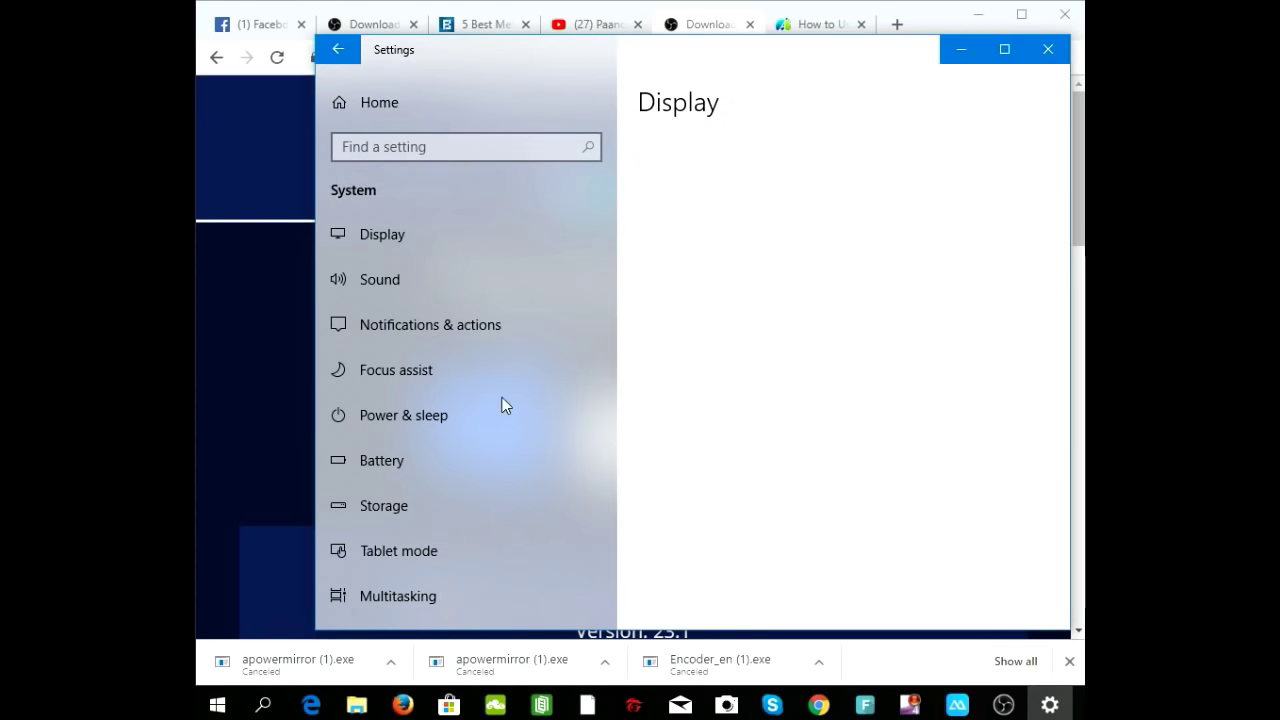
scroll(547, 372, "down", 3)
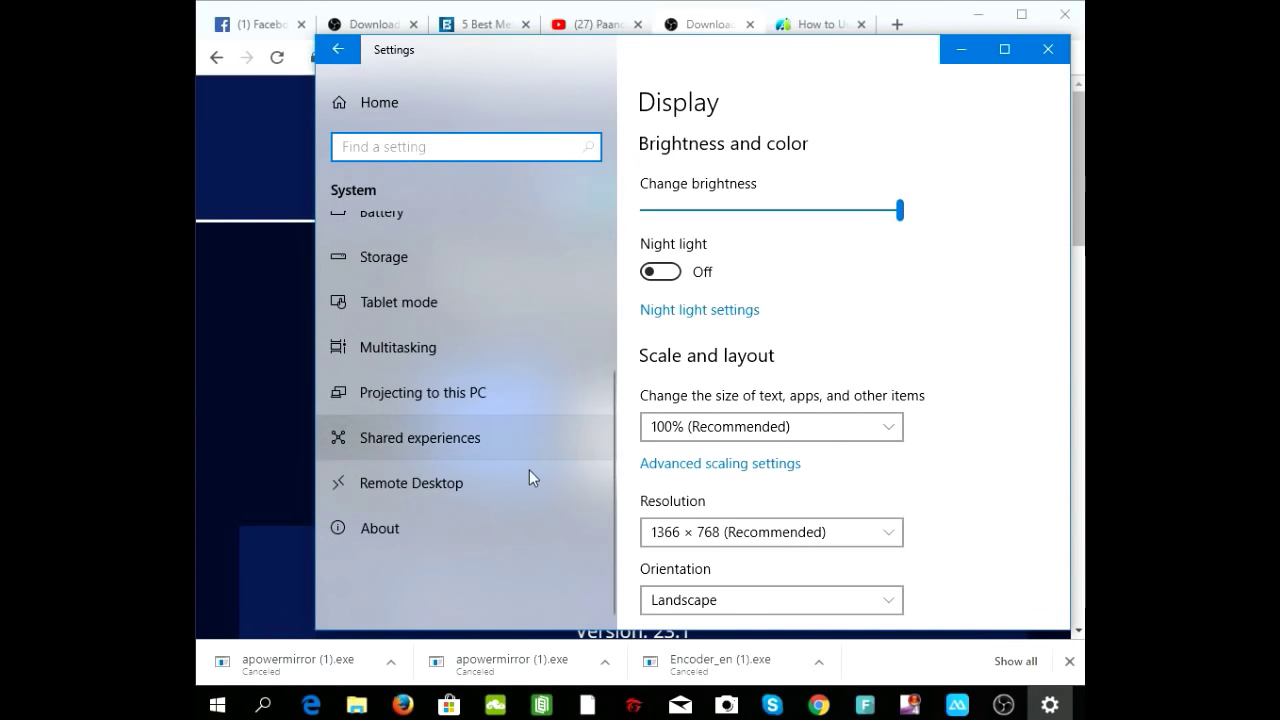
left_click(429, 528)
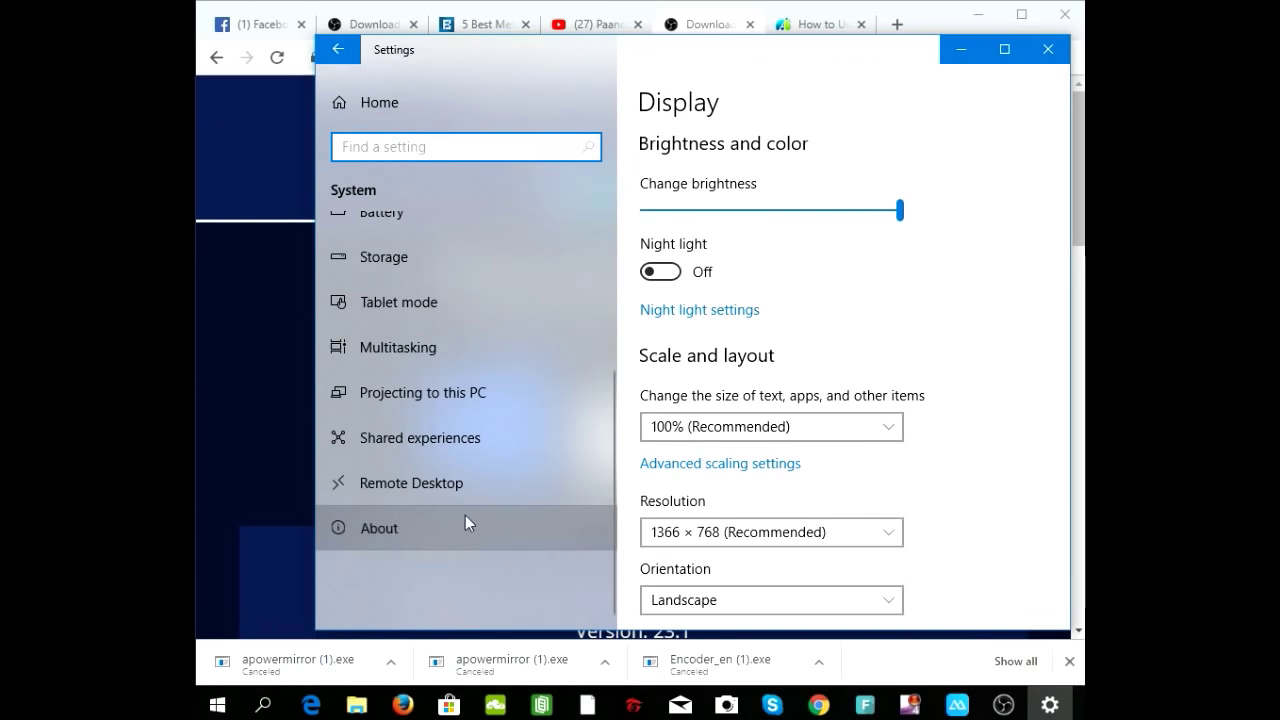
left_click(371, 534)
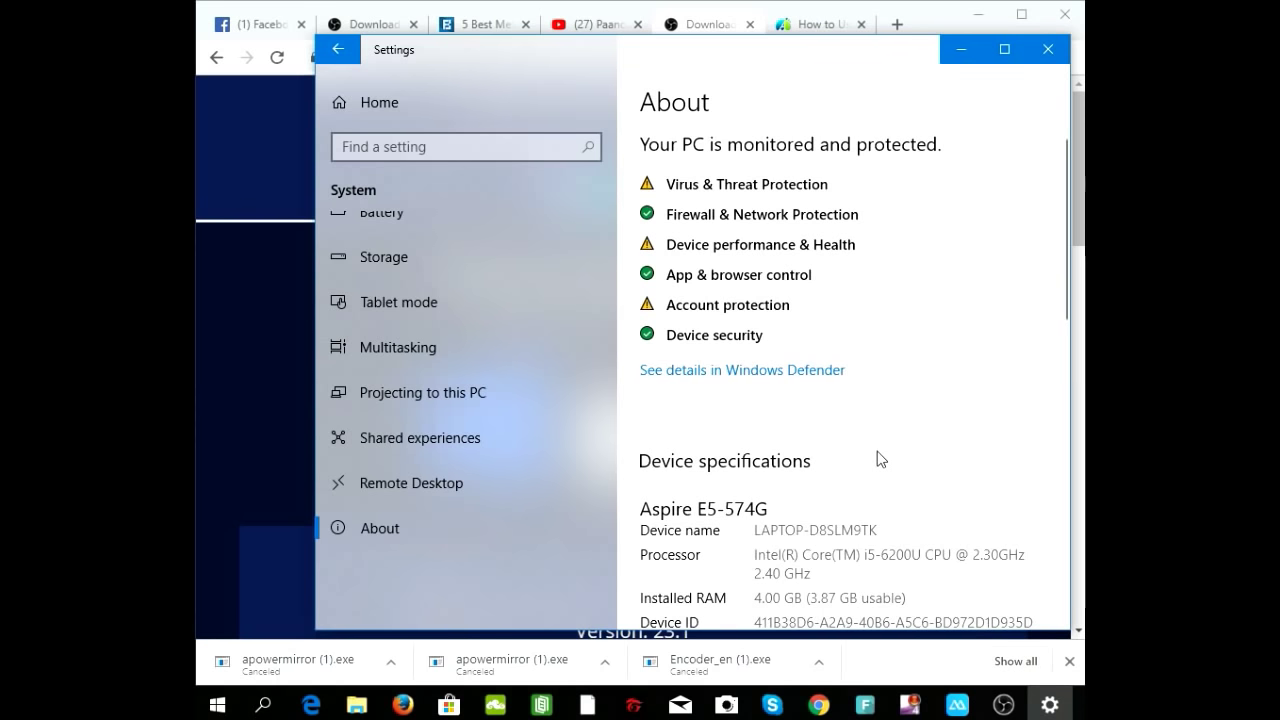
scroll(852, 462, "down", 1)
scroll(848, 468, "down", 3)
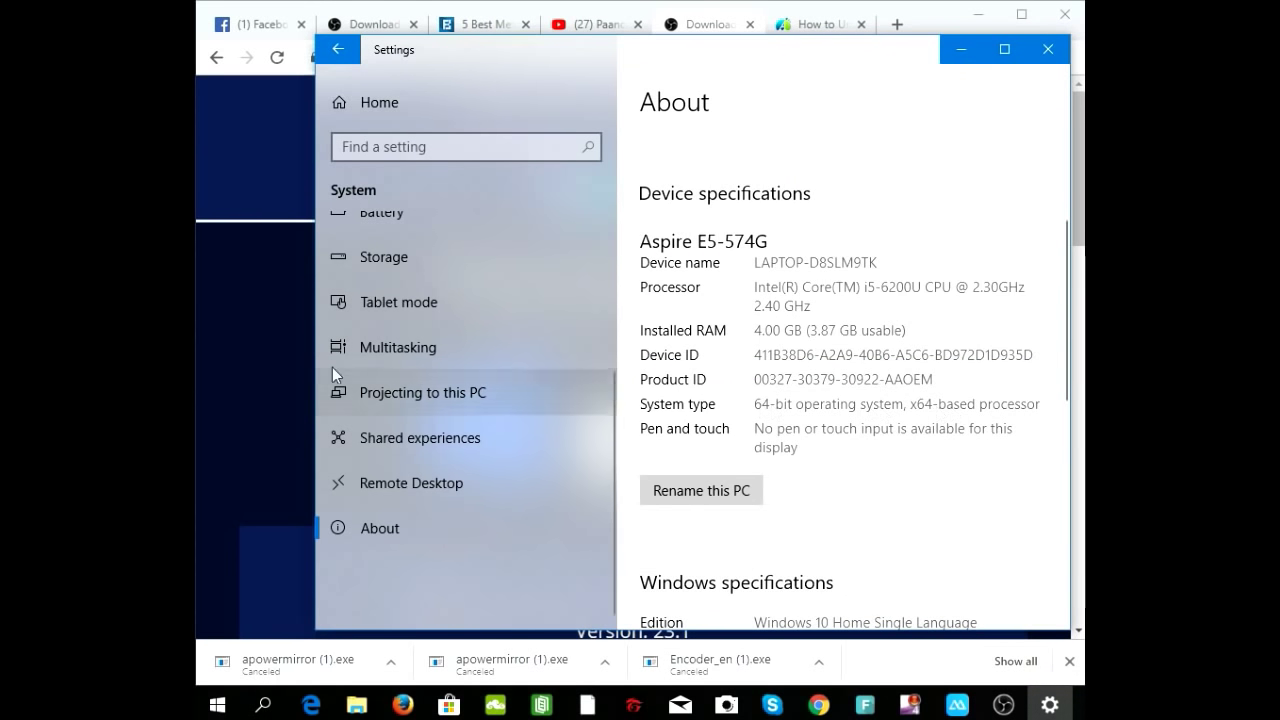
Scroll the OBS download page in Chrome to the version 23.1 Windows download options.
left_click(208, 372)
scroll(663, 437, "down", 5)
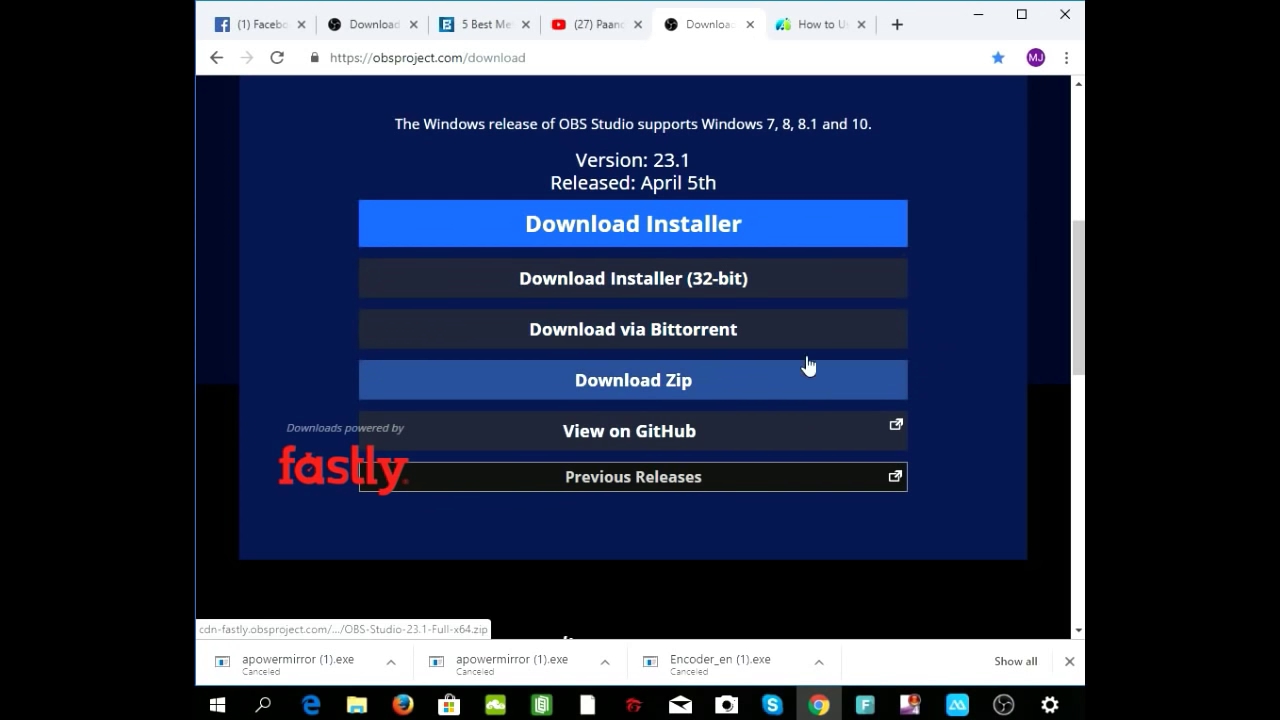
left_click(1003, 705)
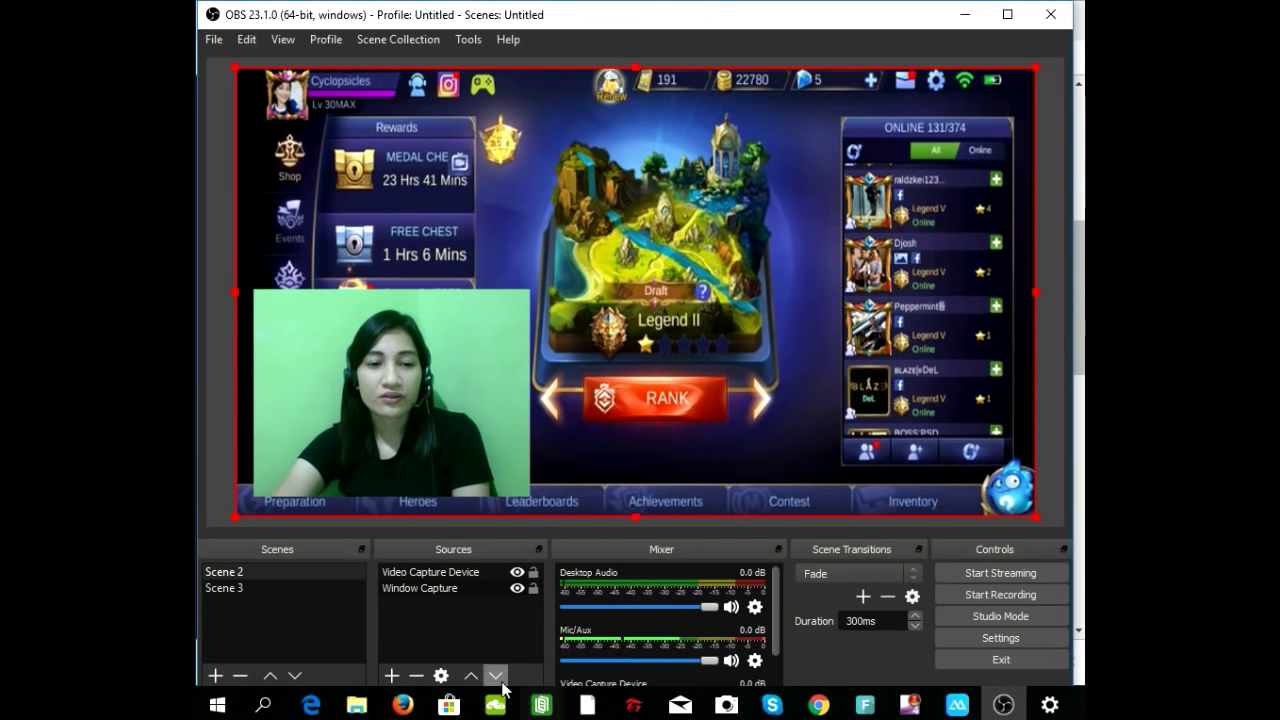
Delete the Window Capture and webcam Video Capture Device sources from Scene 2, confirming each removal.
left_click(416, 676)
left_click(708, 396)
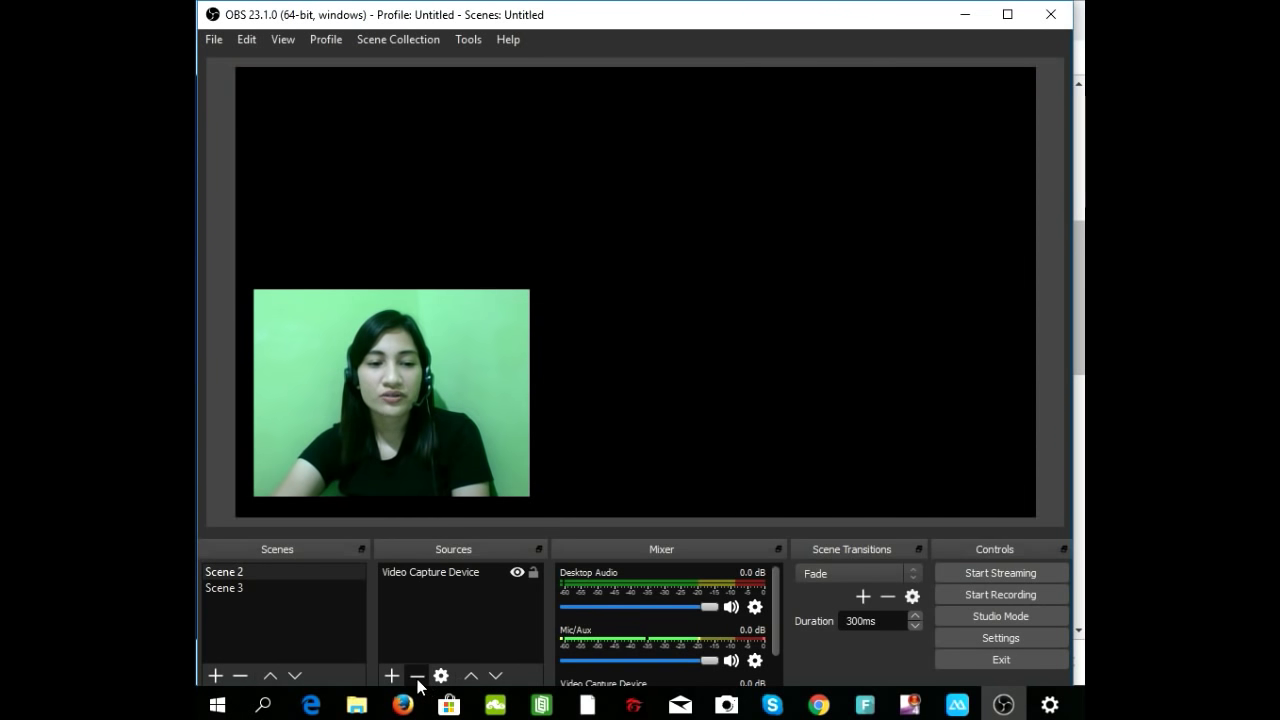
left_click(429, 574)
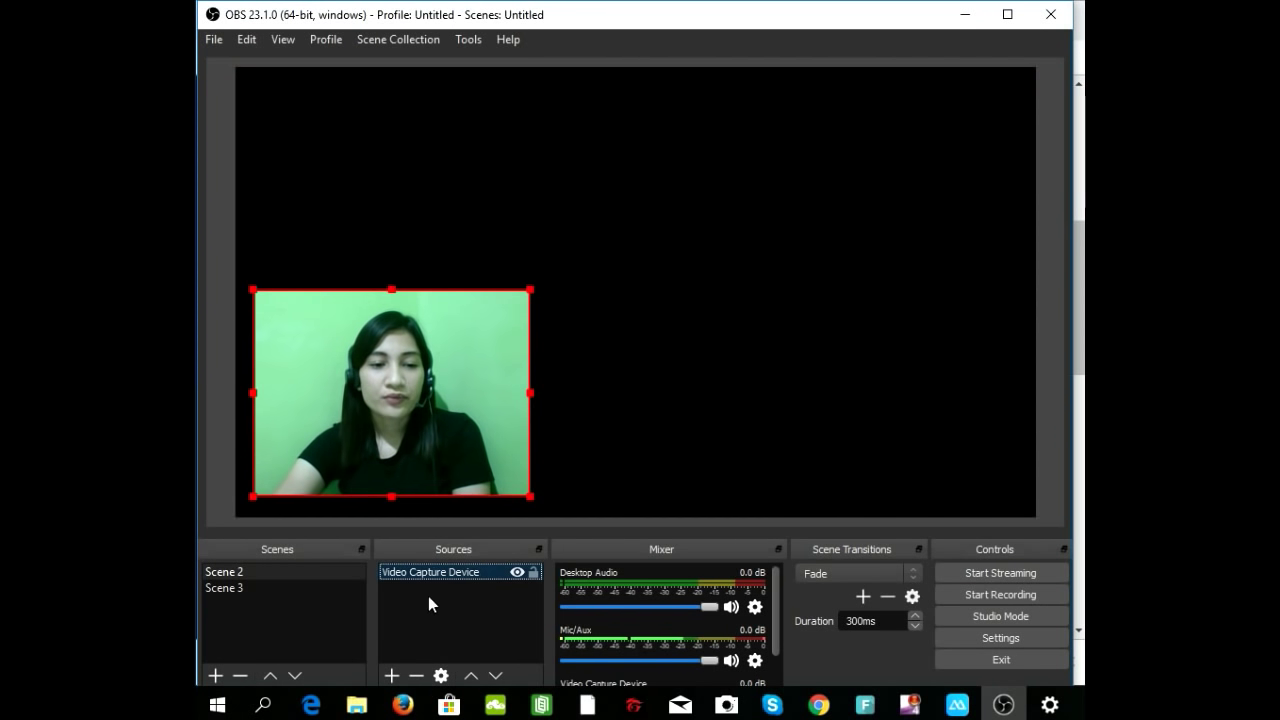
left_click(416, 676)
left_click(717, 396)
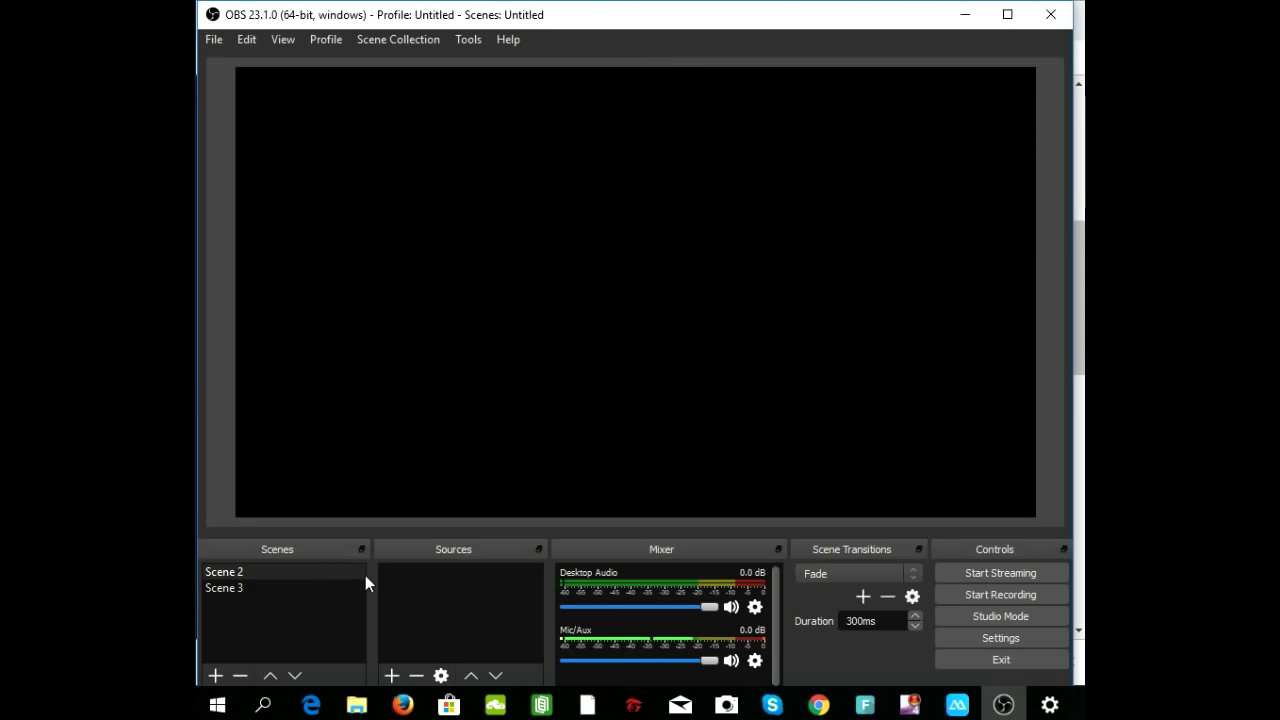
Add an HD WebCam Video Capture Device with default name and properties, shrunk into the bottom-left corner.
left_click(393, 676)
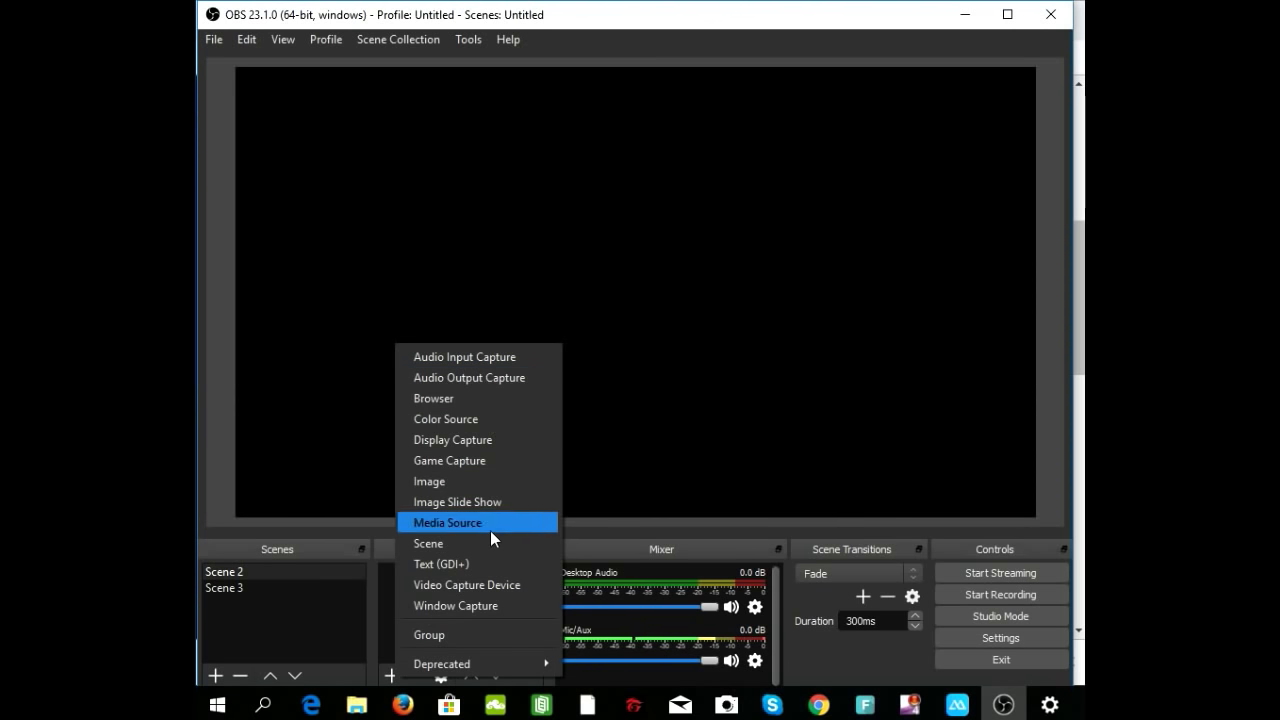
left_click(476, 590)
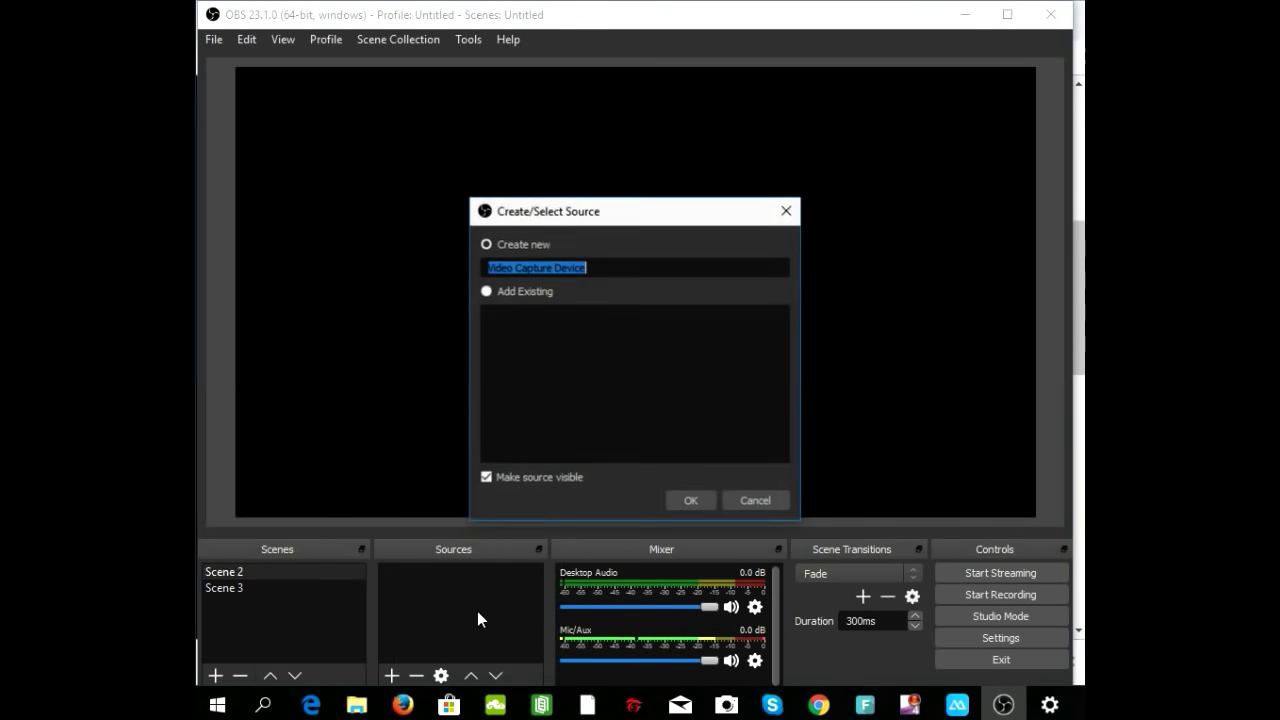
left_click(701, 507)
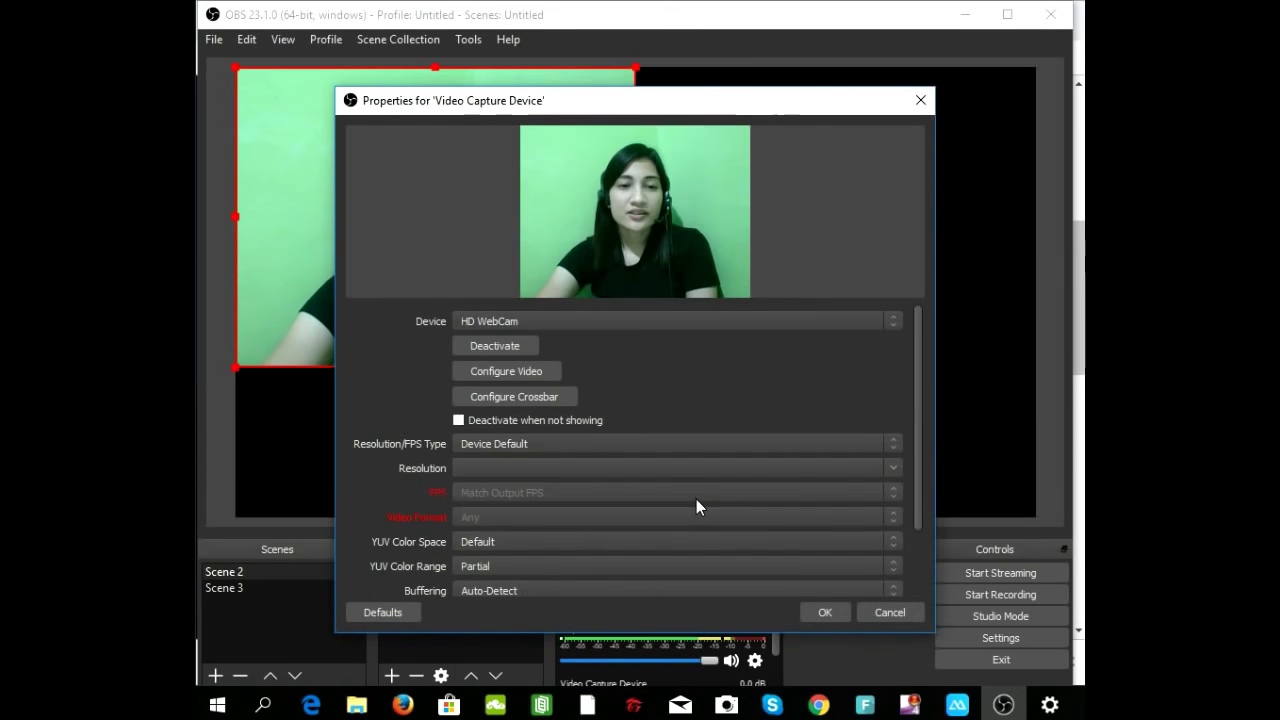
left_click(826, 612)
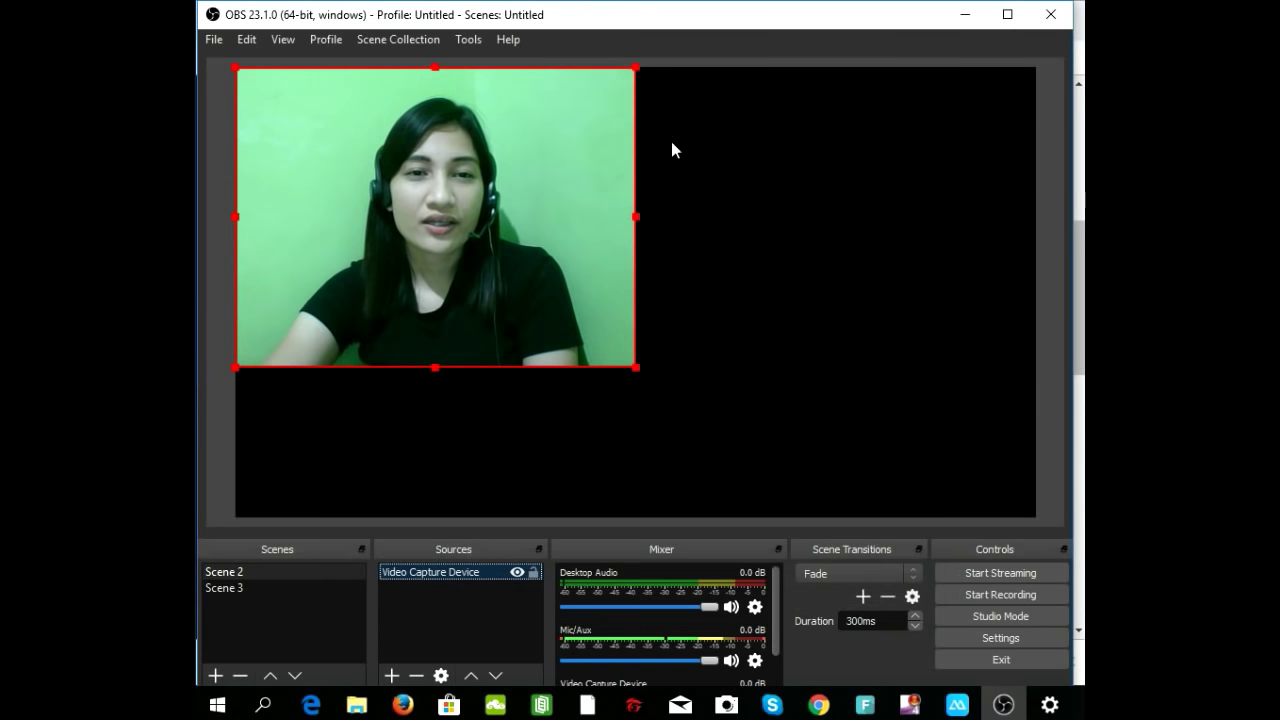
left_click_drag(635, 68, 349, 442)
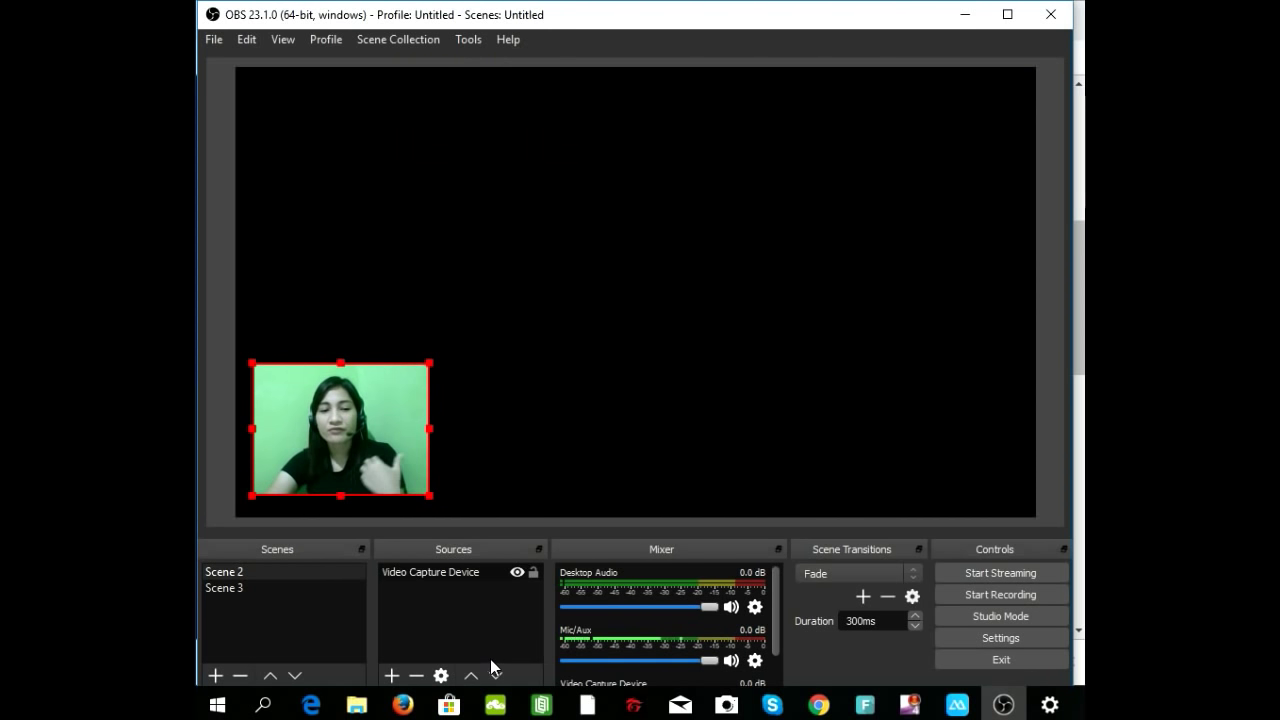
left_click(815, 708)
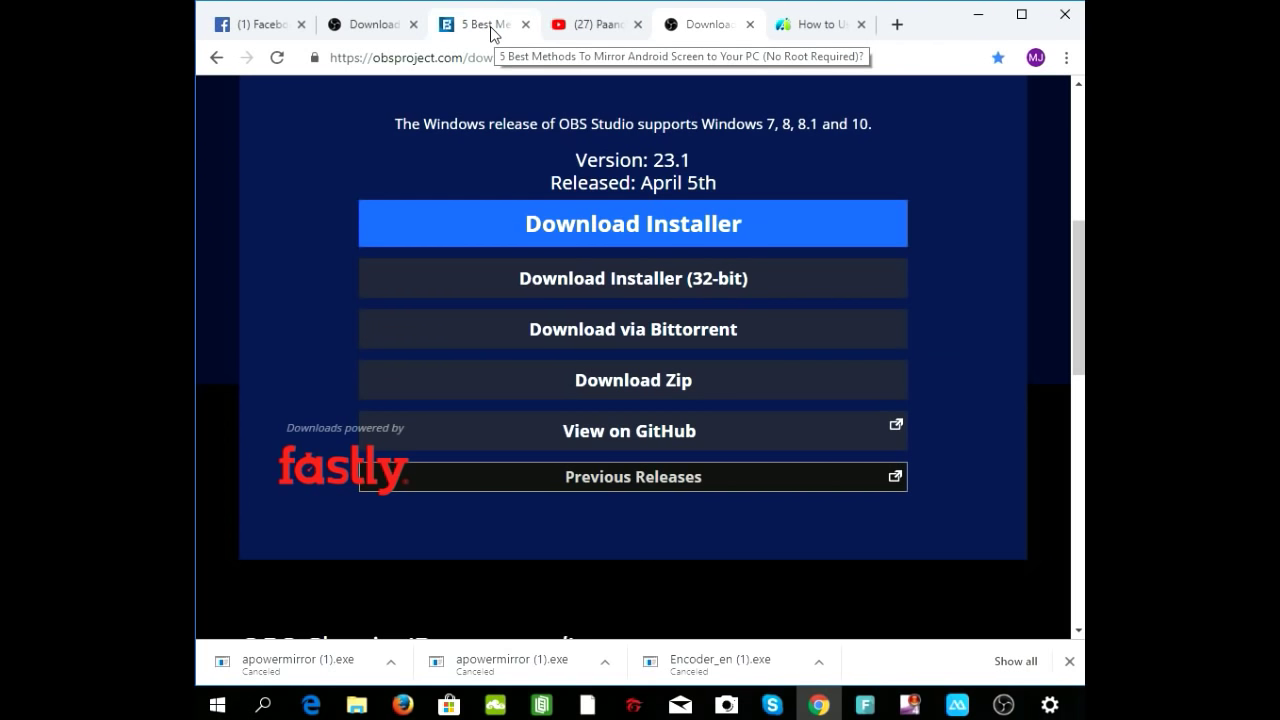
Open a new tab, then reload the fossbytes screen-mirroring article and scroll to 2. ApowerMirror.
left_click(898, 26)
type("google.com")
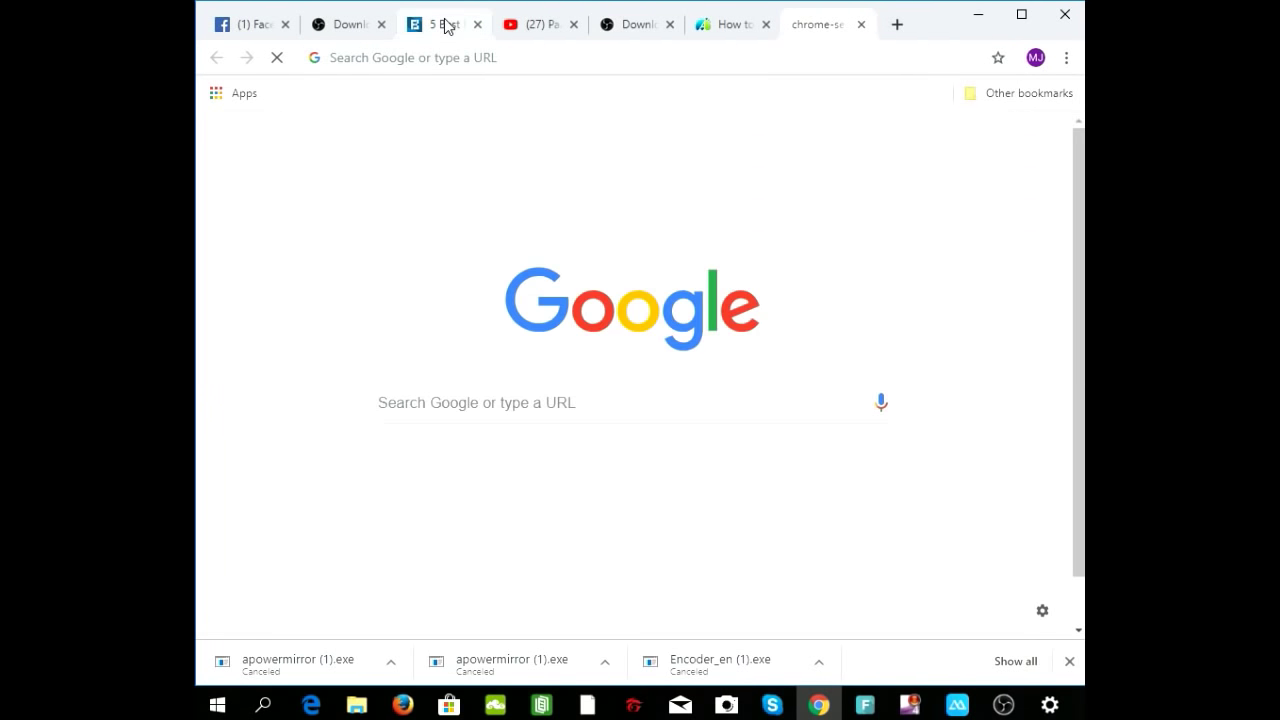
left_click(446, 26)
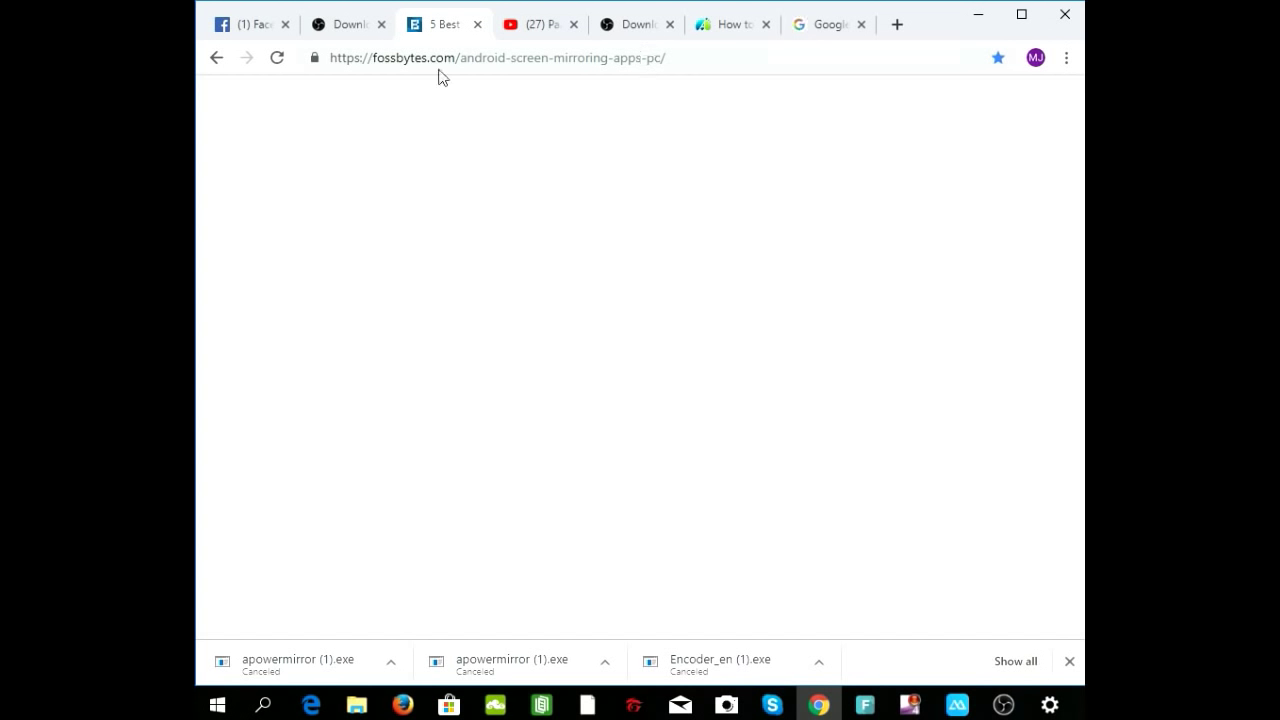
left_click(282, 58)
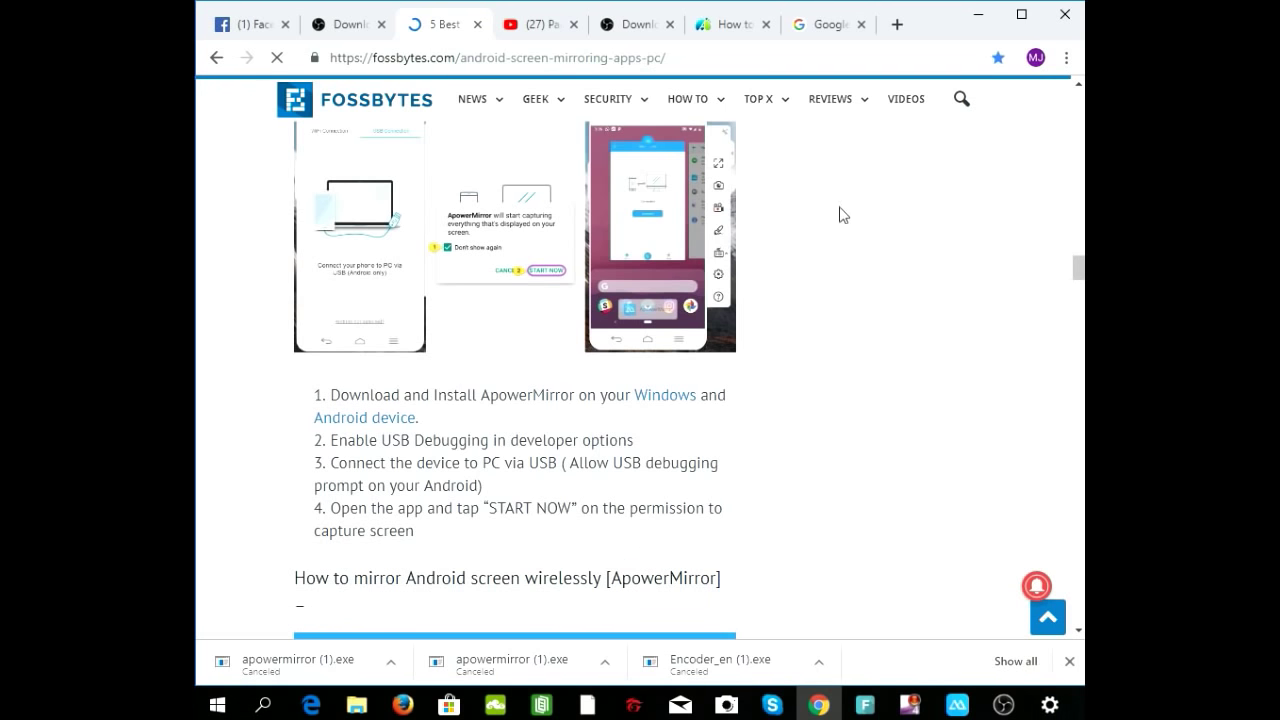
scroll(778, 195, "up", 2)
scroll(612, 473, "down", 2)
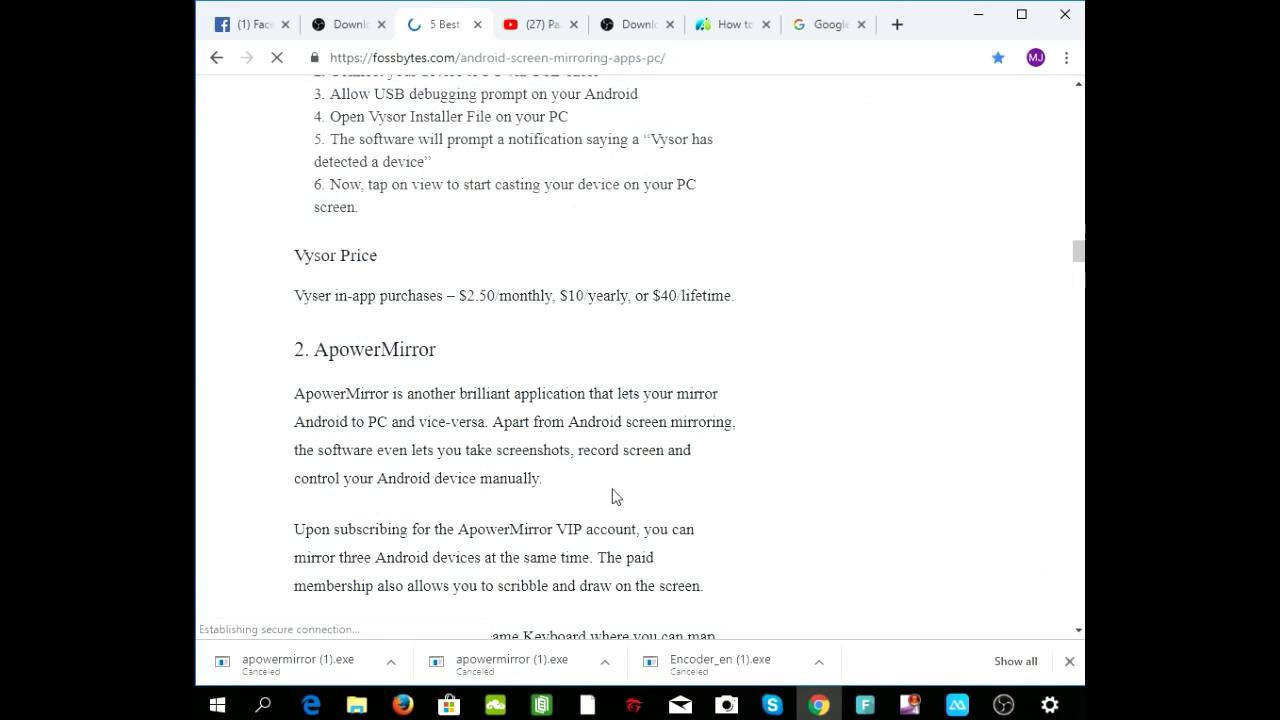
scroll(615, 490, "down", 3)
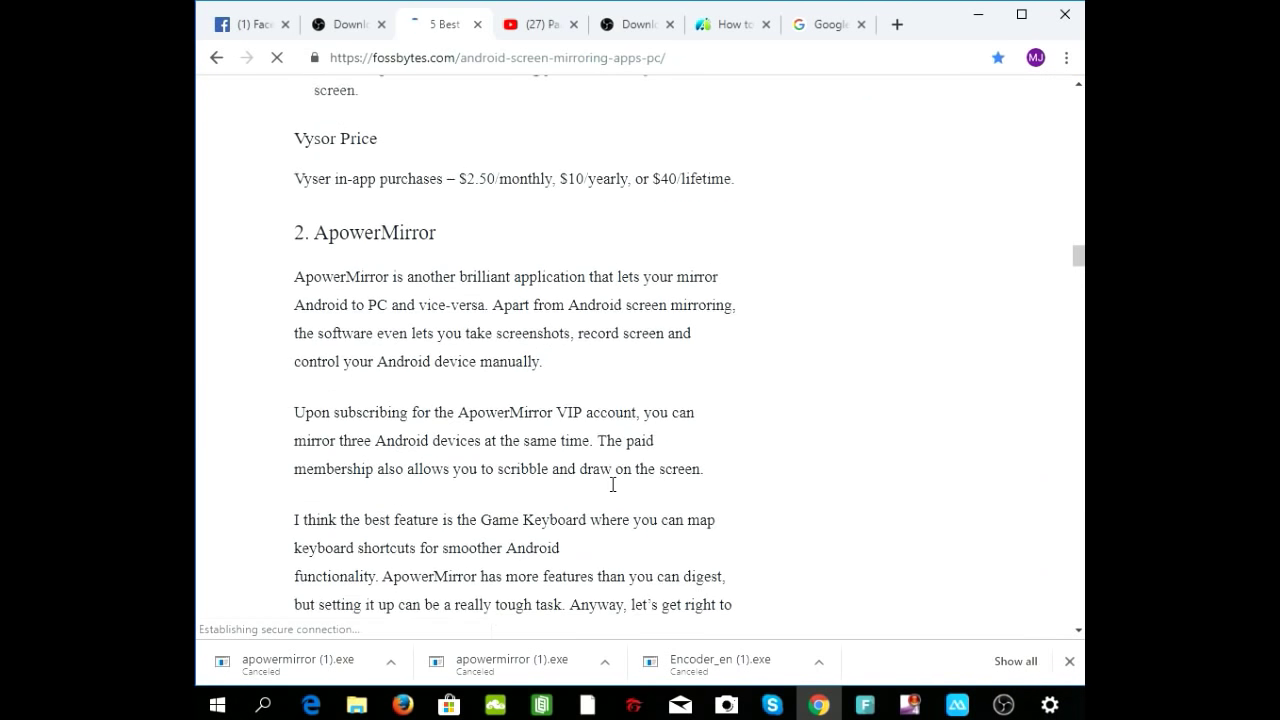
scroll(615, 490, "up", 5)
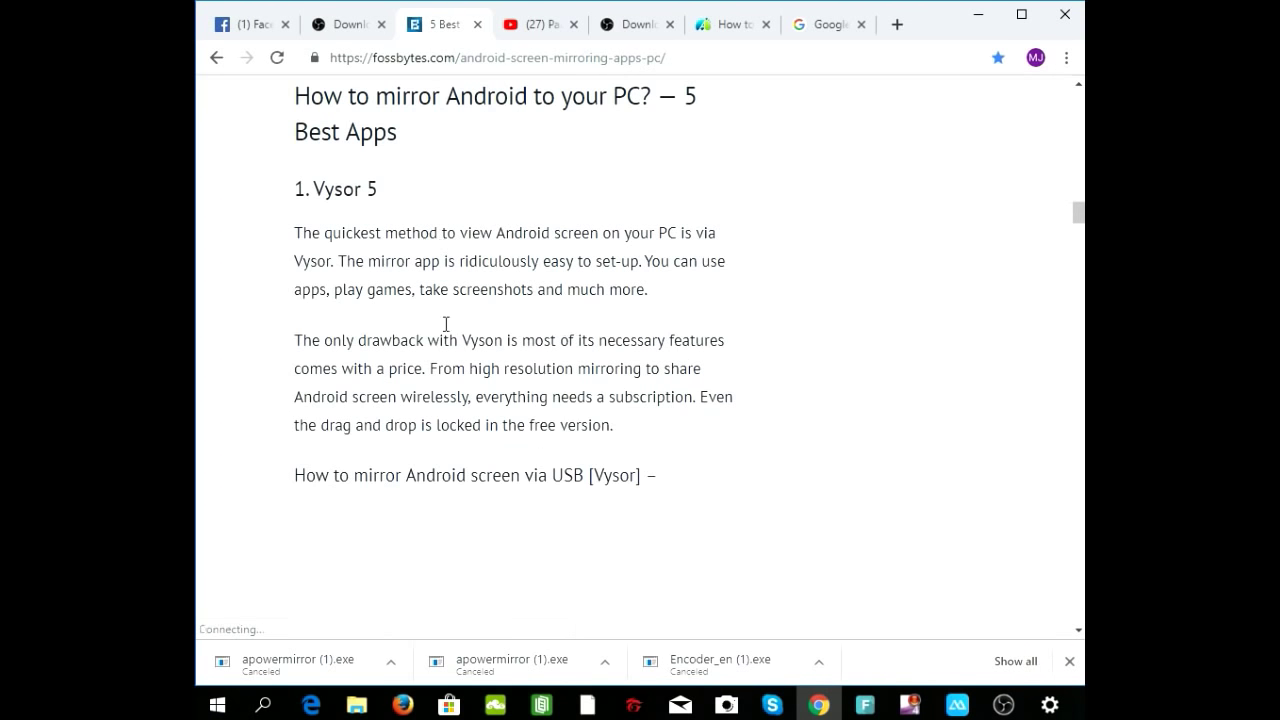
scroll(477, 566, "down", 1)
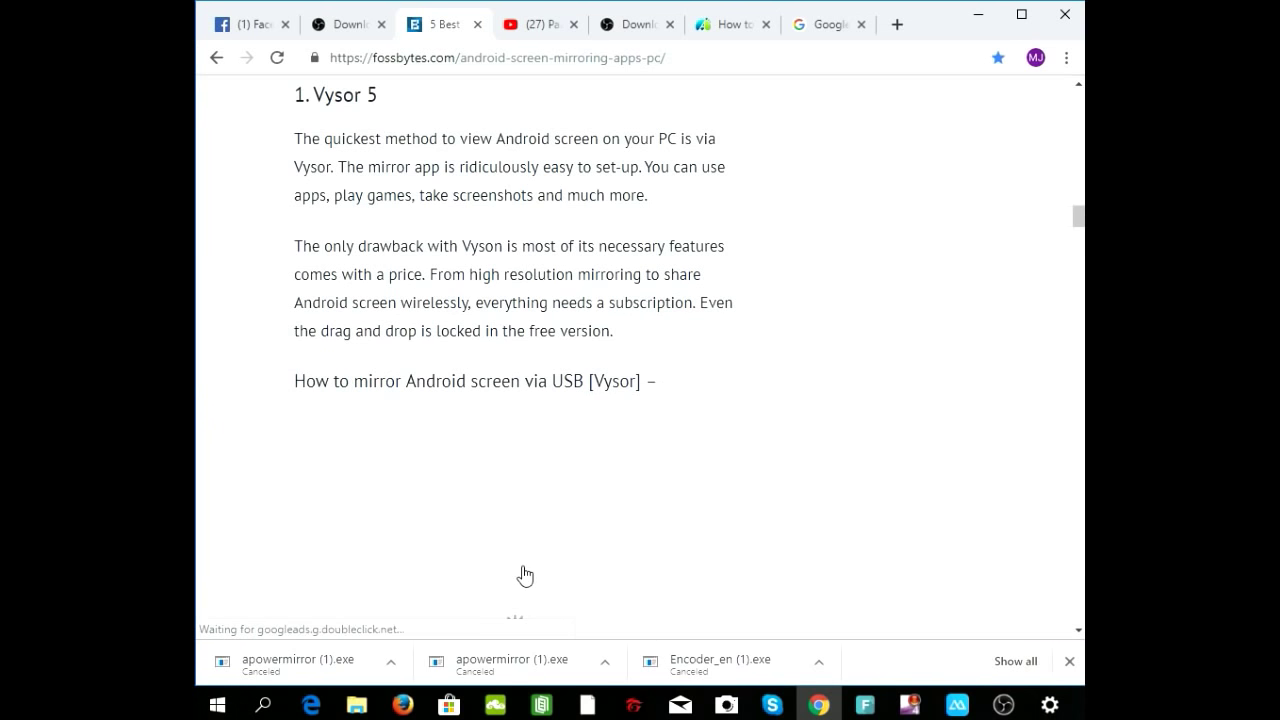
scroll(525, 573, "down", 5)
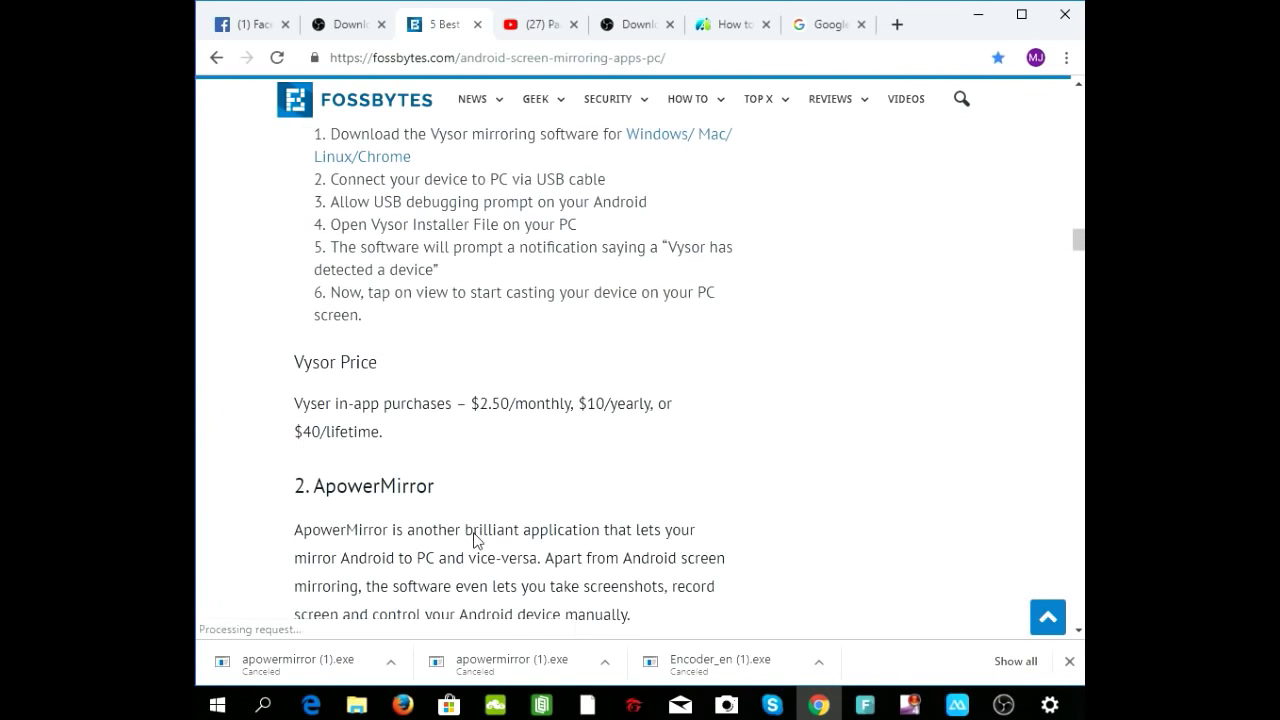
scroll(388, 380, "down", 2)
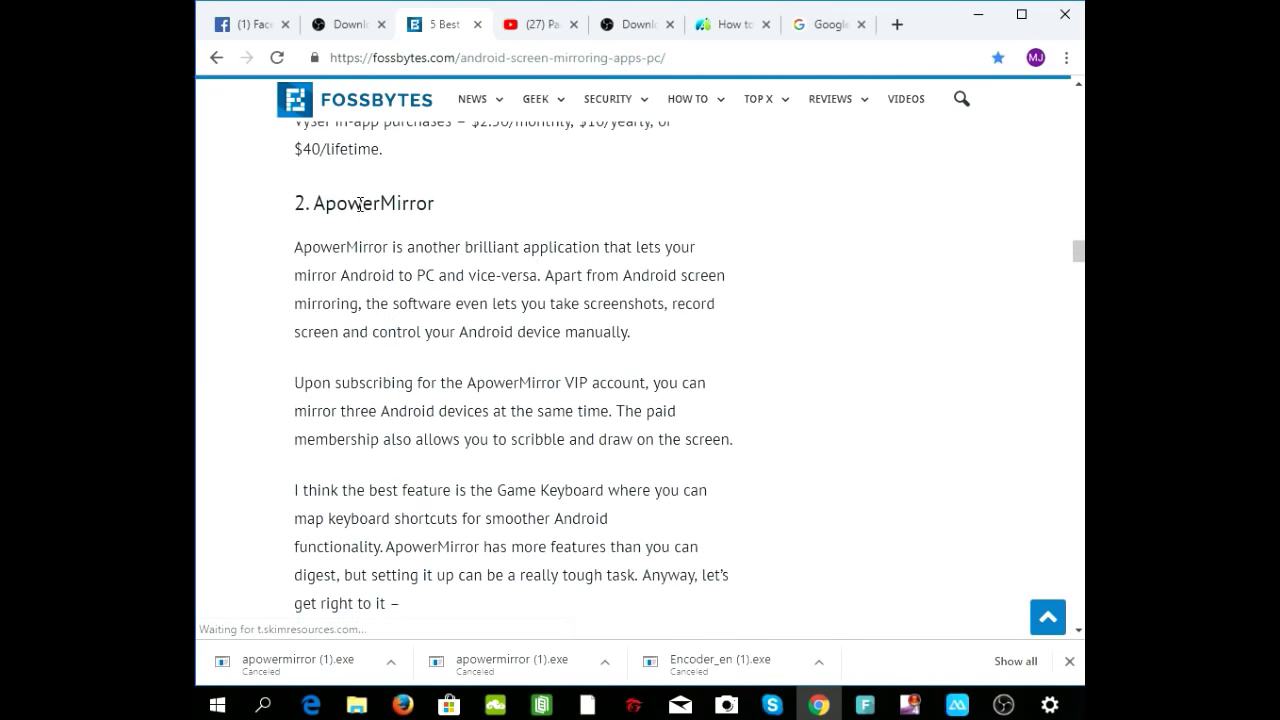